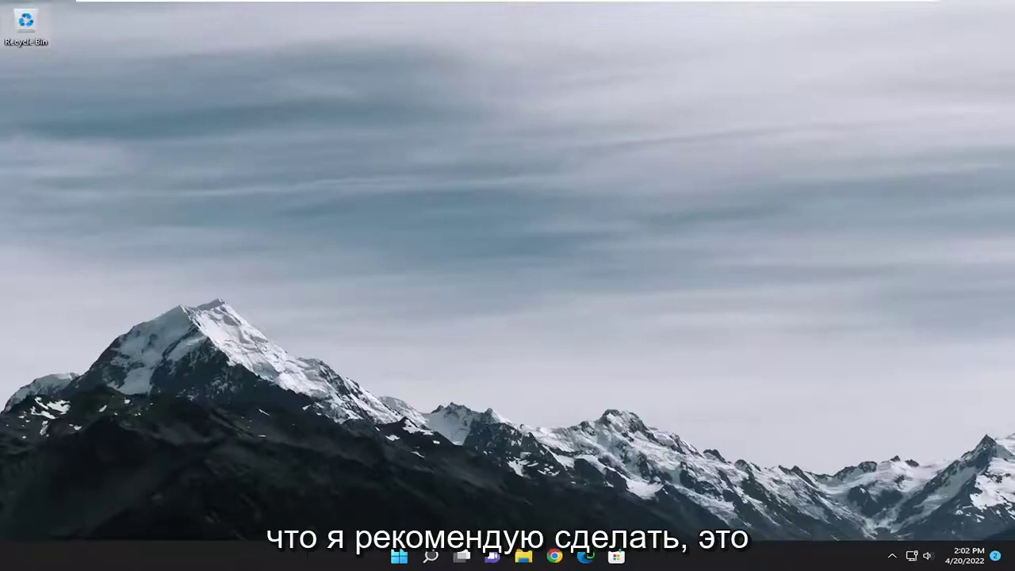
# Step: Search 'update' and run a Windows Update check, which reports the PC is up to date
pyautogui.click(431, 556)
pyautogui.write('update')
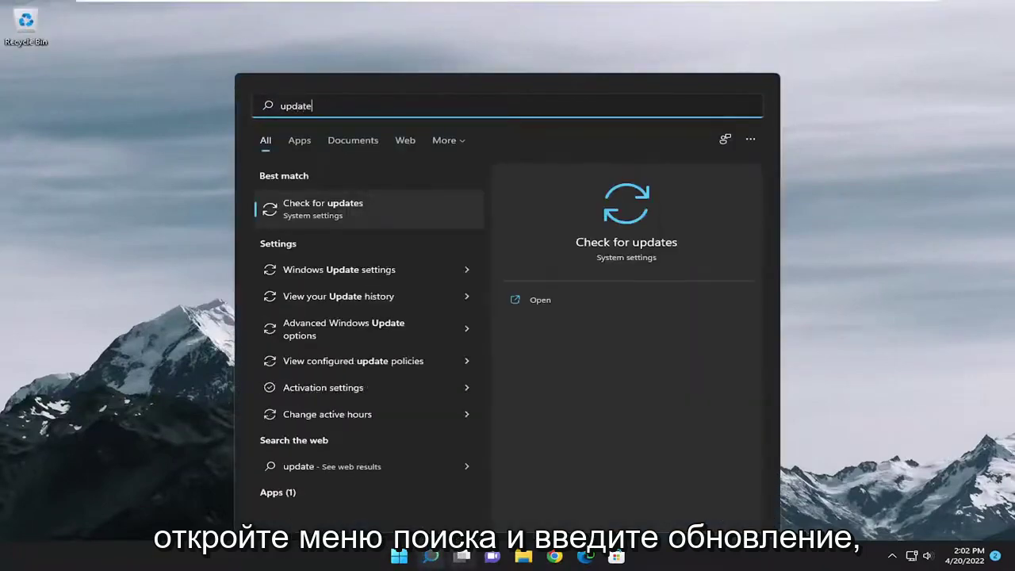
pyautogui.click(330, 208)
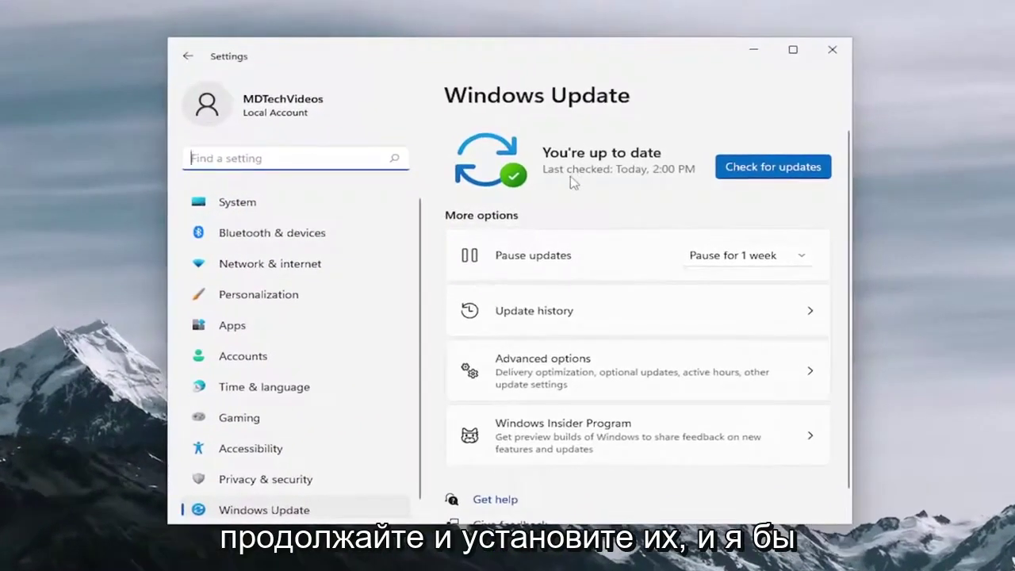
pyautogui.click(749, 170)
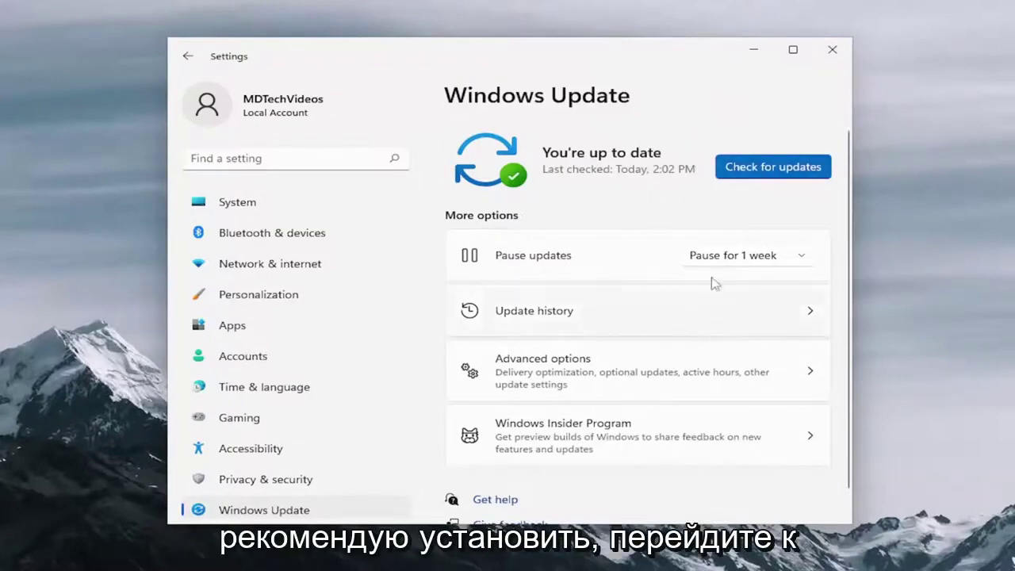
# Step: Confirm Optional updates under Advanced options shows none available, then close Settings
pyautogui.scroll(-1, 708, 272)
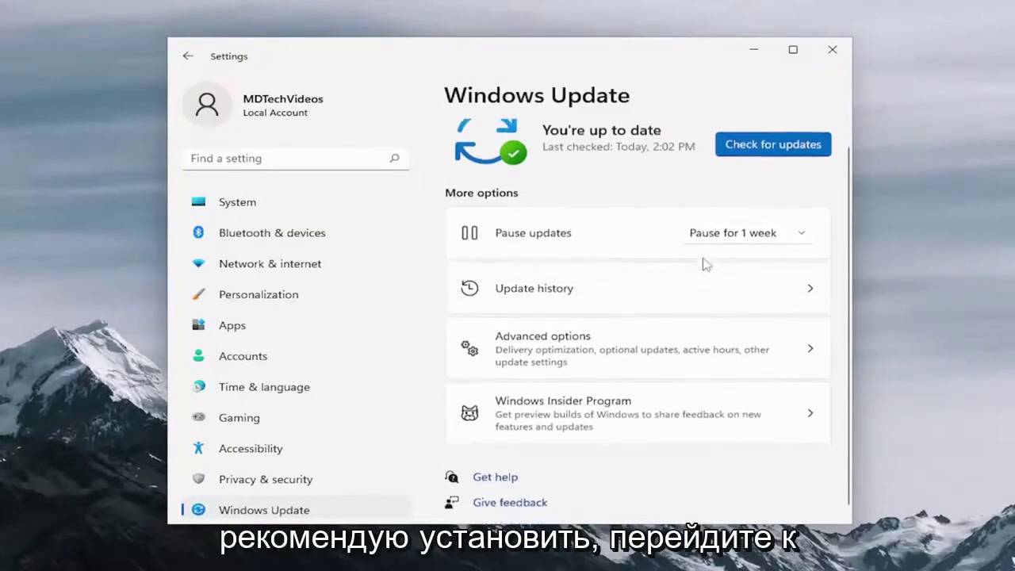
pyautogui.click(570, 345)
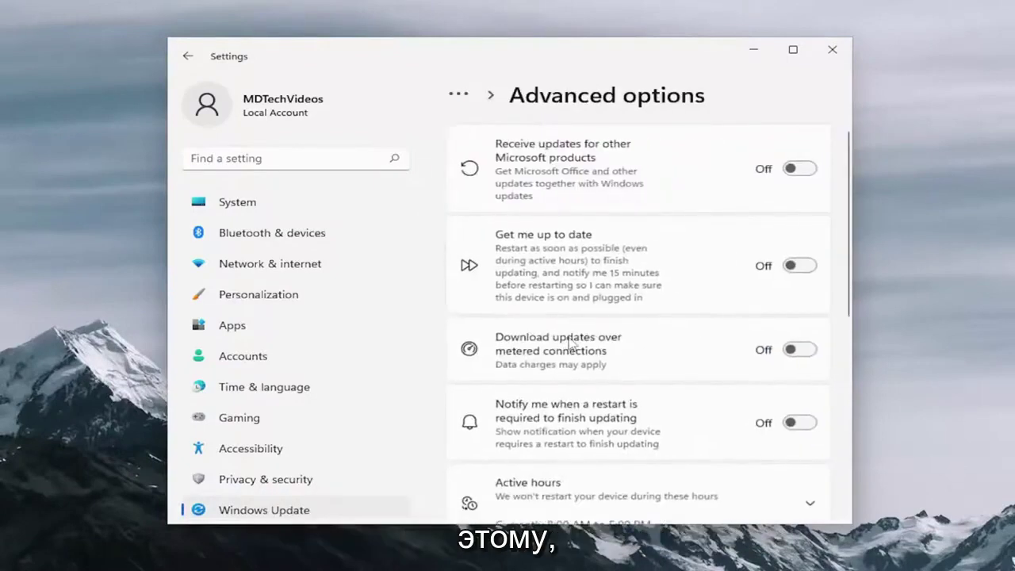
pyautogui.scroll(-1, 569, 342)
pyautogui.scroll(-1, 571, 340)
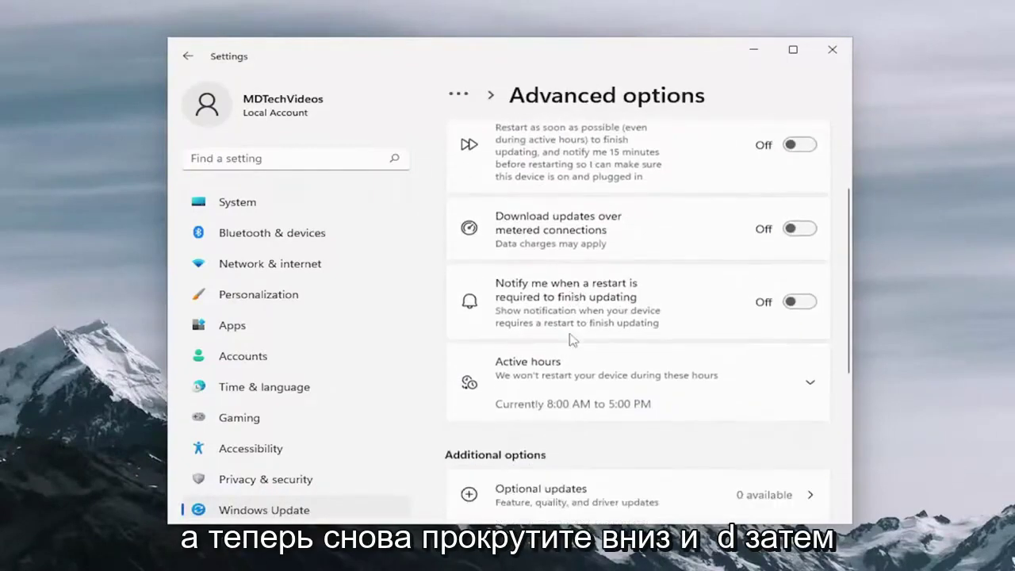
pyautogui.scroll(-2, 573, 340)
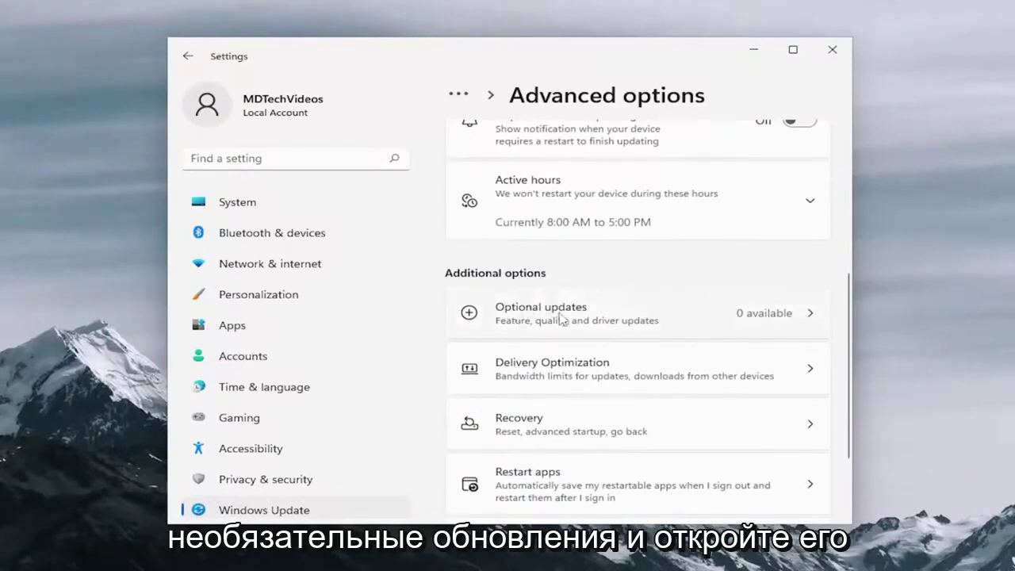
pyautogui.click(585, 316)
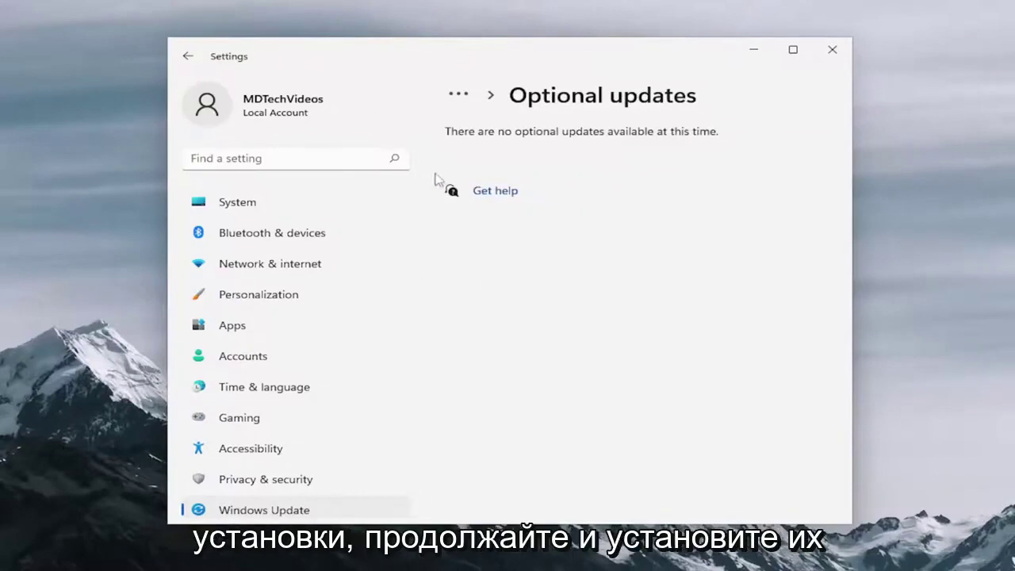
pyautogui.click(837, 52)
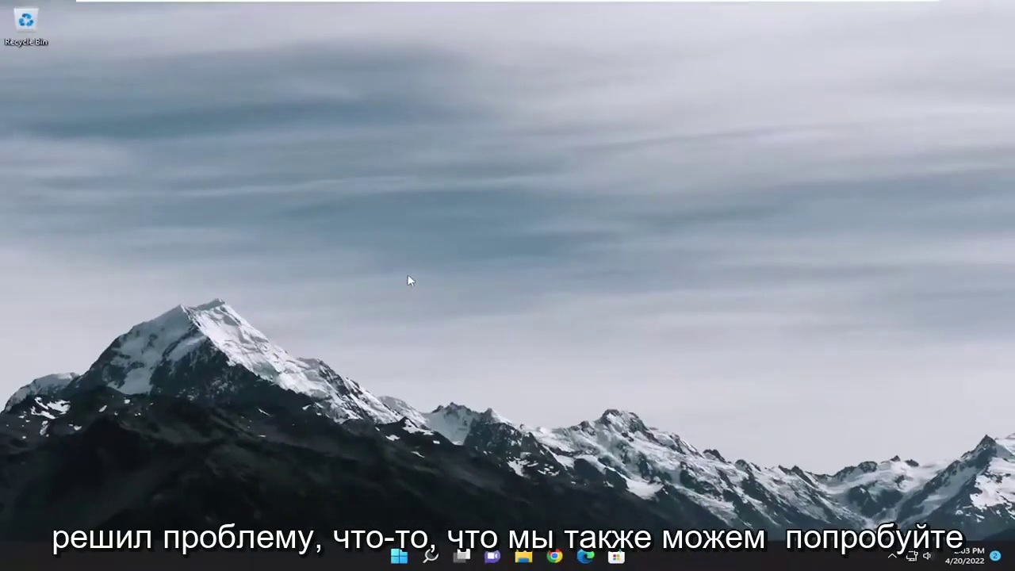
# Step: Search 'cmd' and launch Command Prompt as administrator
pyautogui.click(430, 556)
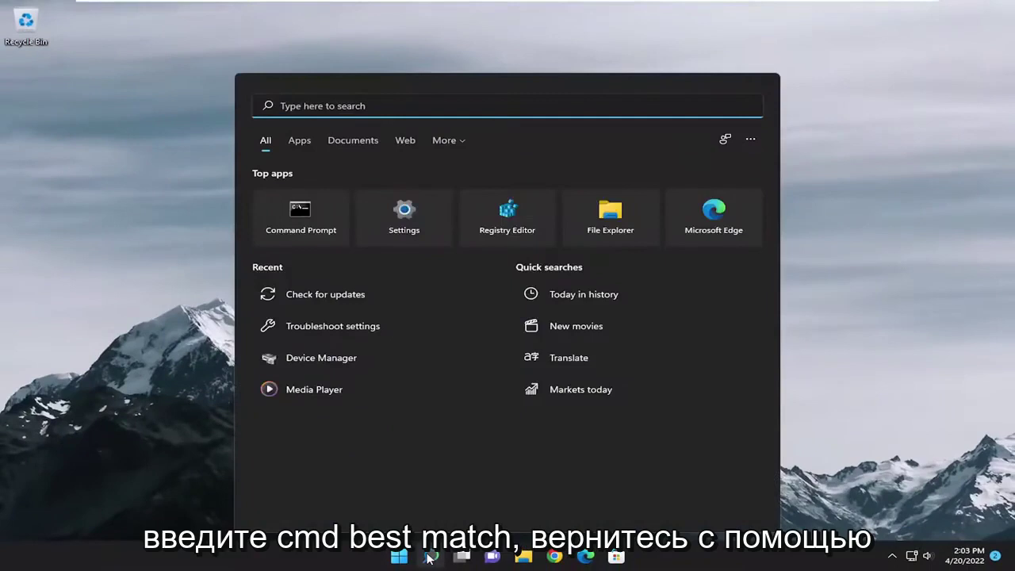
pyautogui.write('cmd')
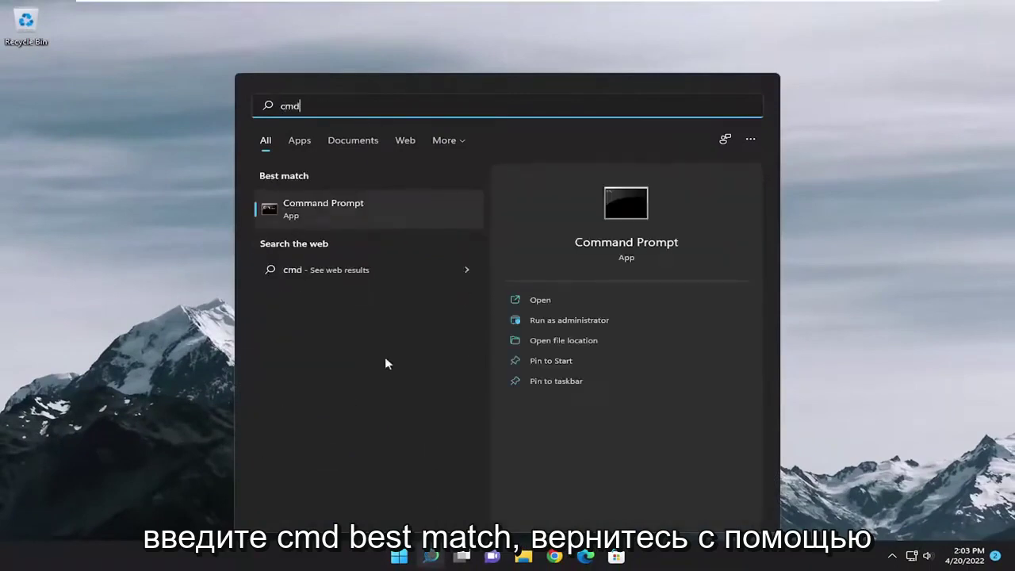
pyautogui.rightClick(333, 209)
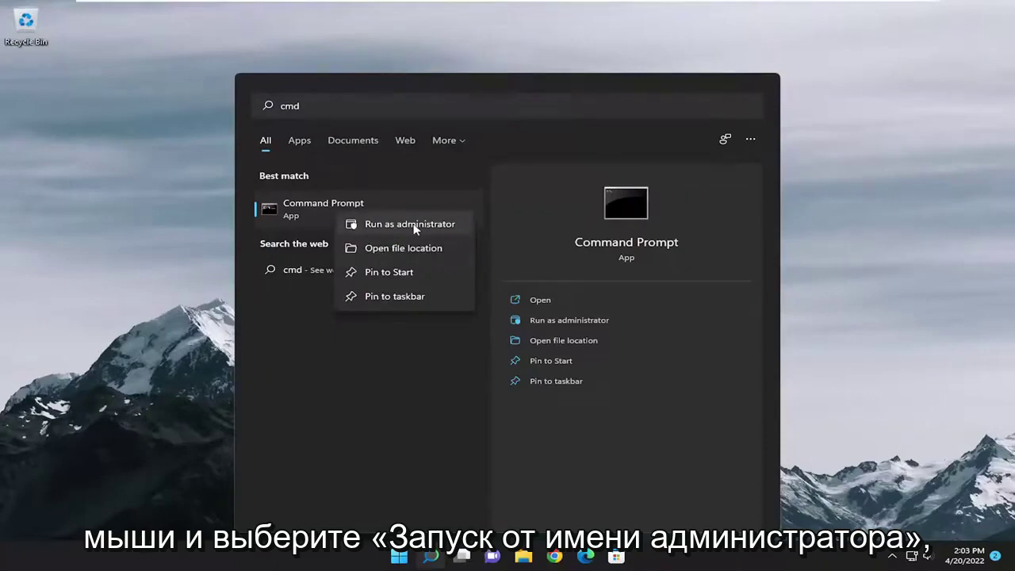
pyautogui.click(415, 227)
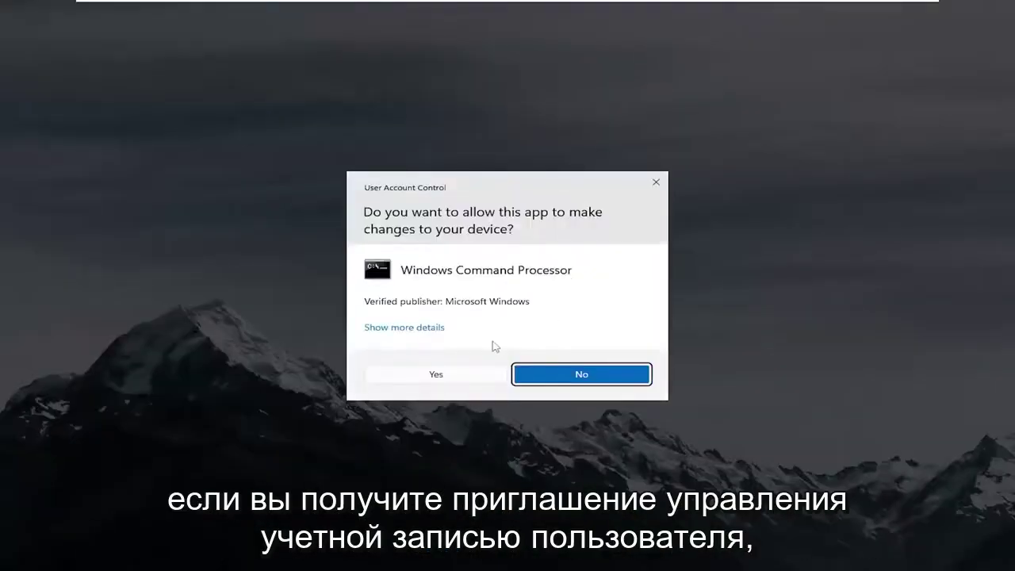
# Step: Approve the UAC prompt and run sfc /scannow to completion with no integrity violations
pyautogui.click(452, 381)
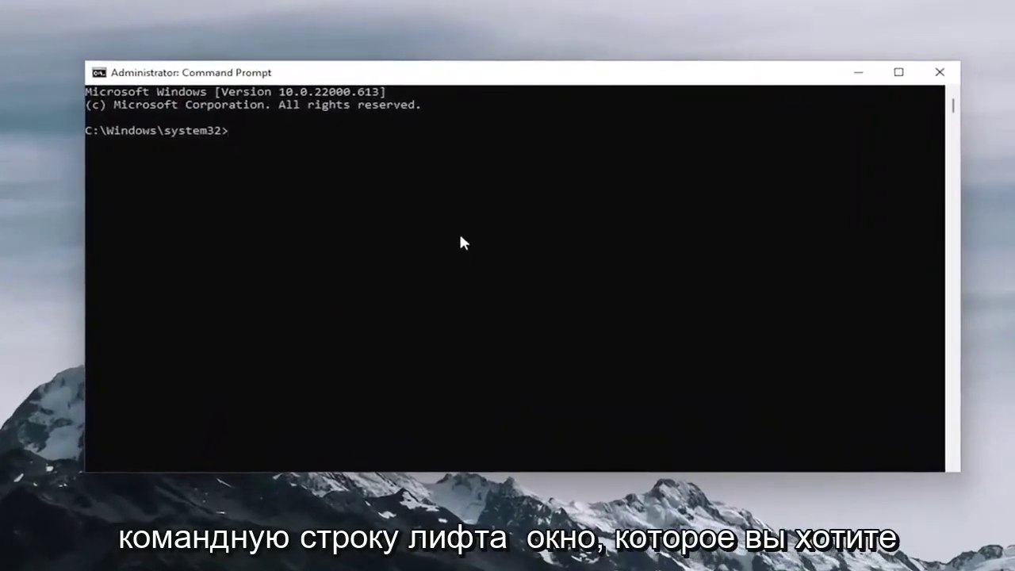
pyautogui.write('sfc')
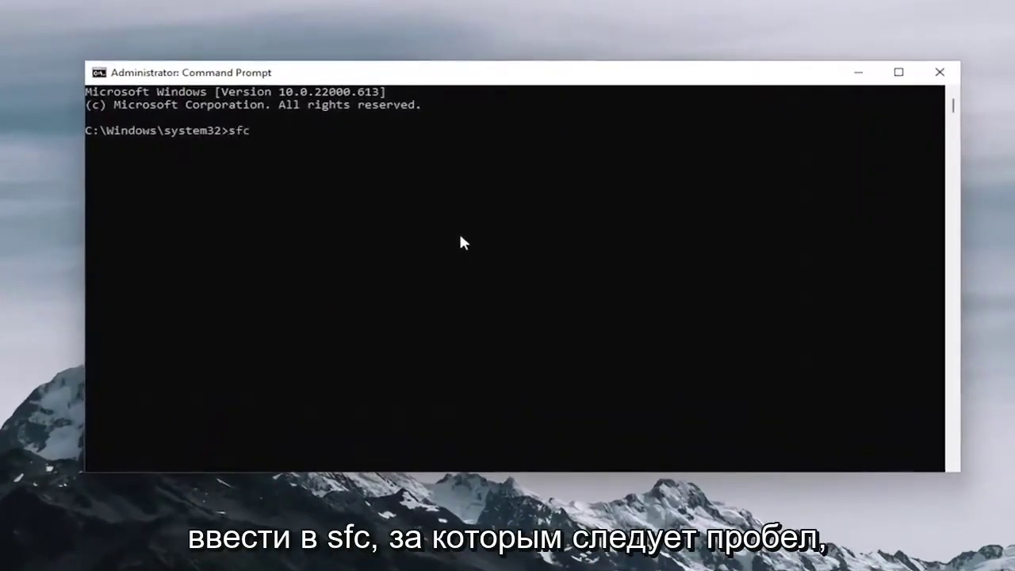
pyautogui.write(' /sc')
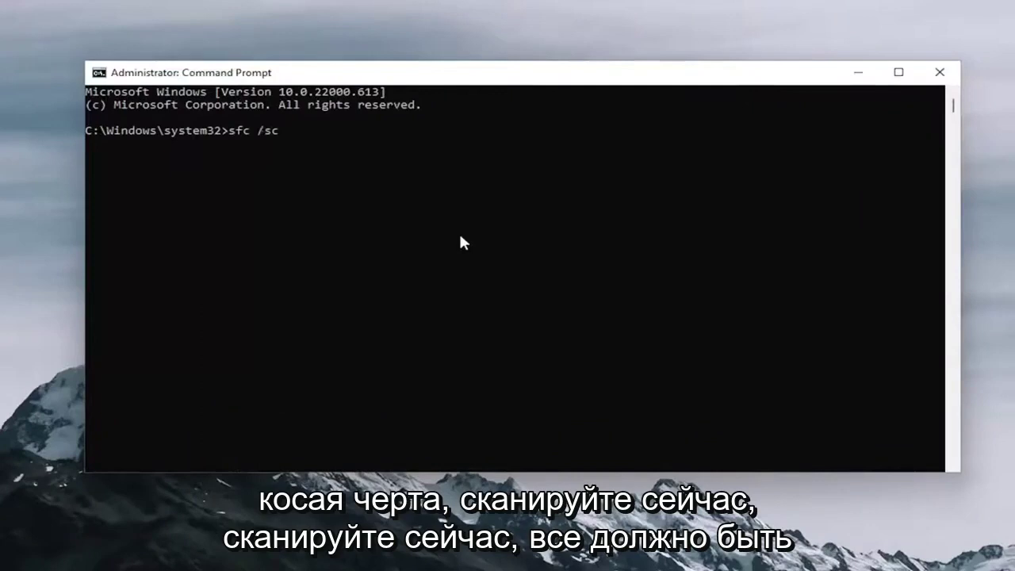
pyautogui.write('annow')
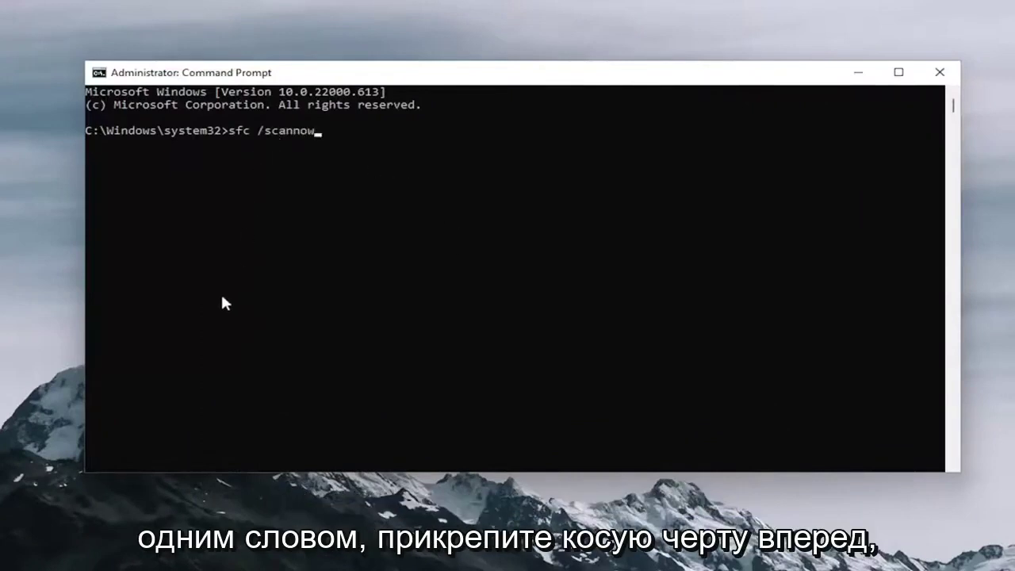
pyautogui.press('Return')
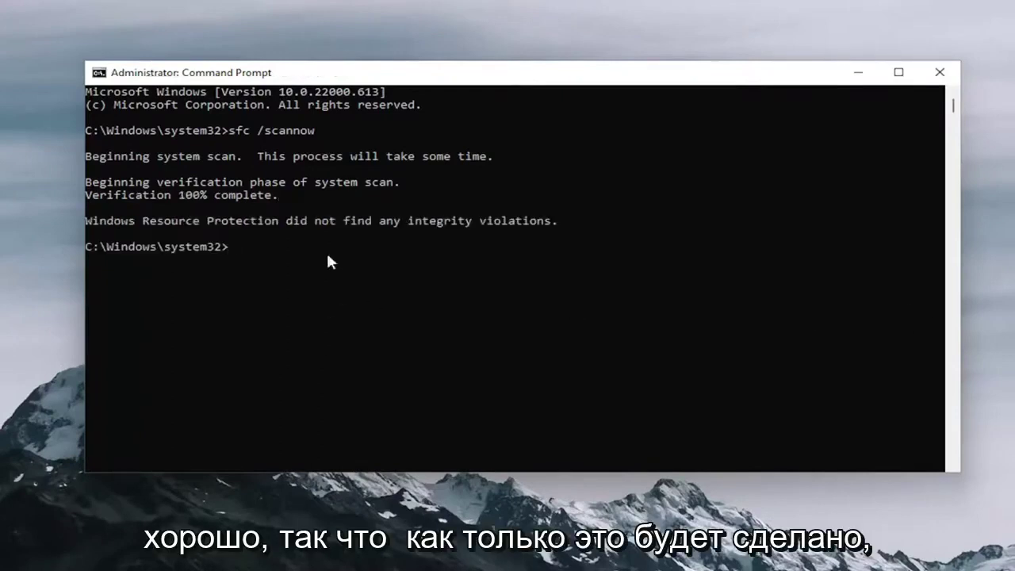
# Step: Run chkdsk /r and answer 'y' to schedule the disk check for next restart
pyautogui.write('chkd')
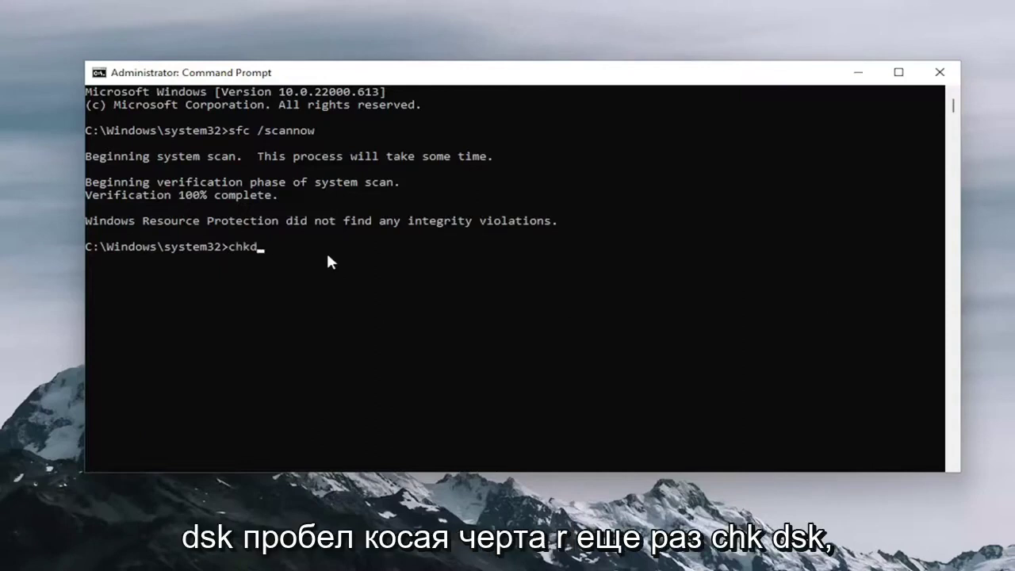
pyautogui.write('sk /')
pyautogui.write('r')
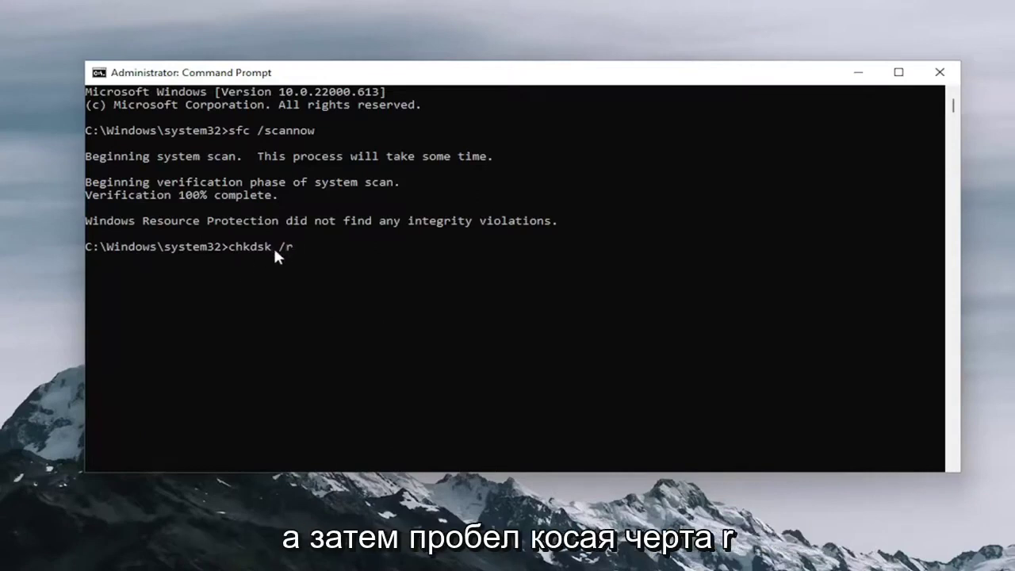
pyautogui.press('Return')
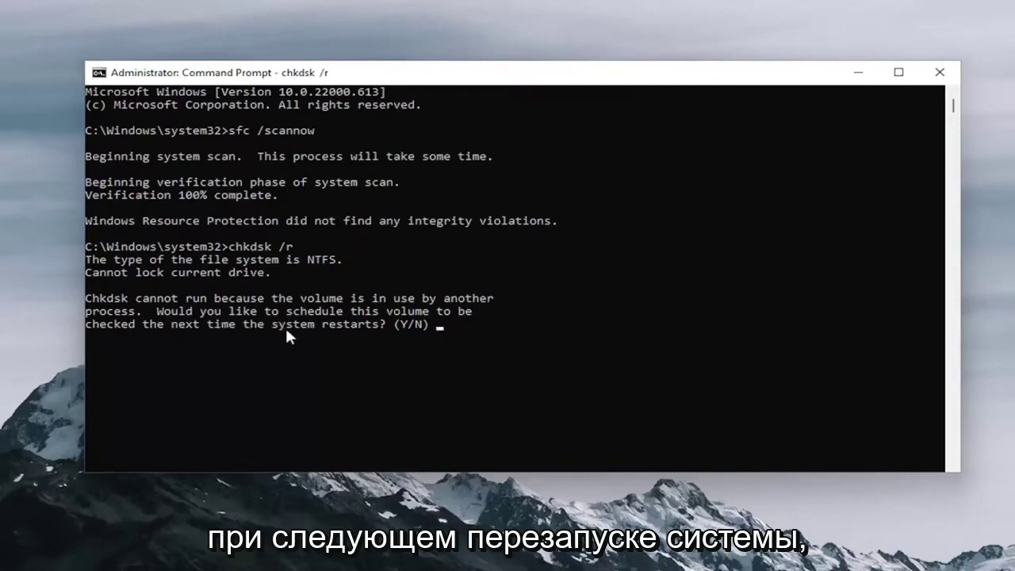
pyautogui.write('y')
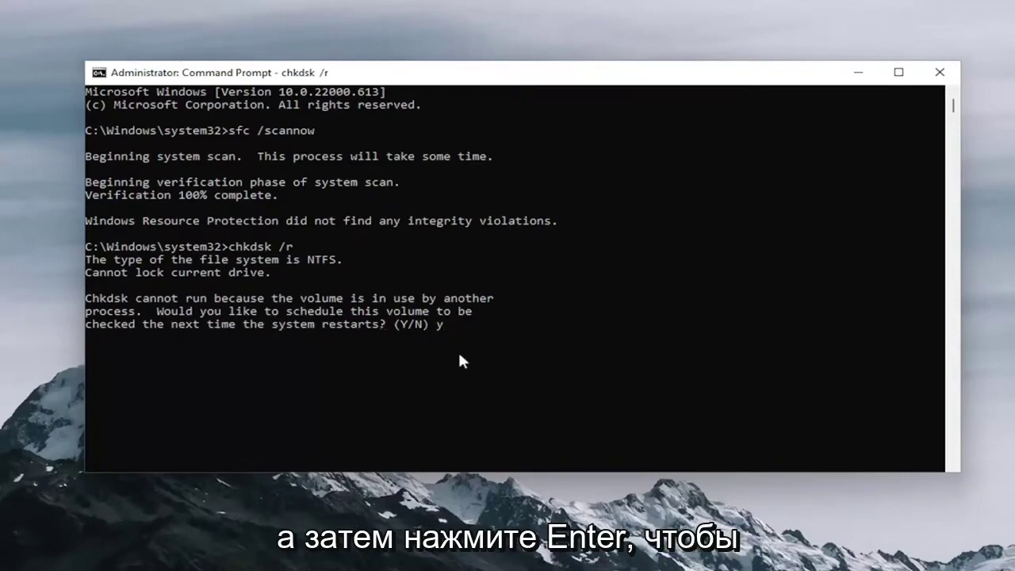
pyautogui.press('Return')
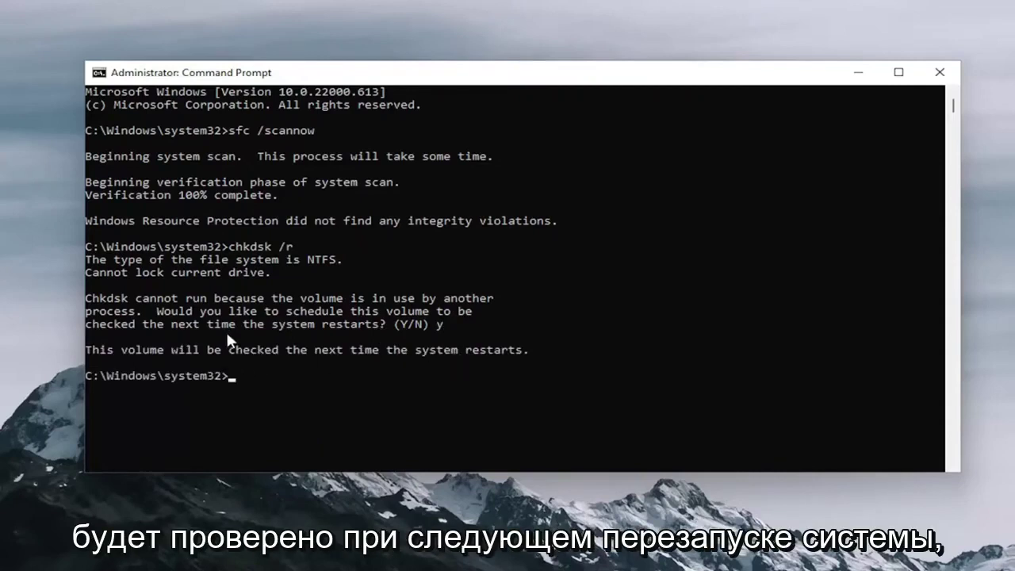
# Step: Close Command Prompt and restart the PC from the Start button's power menu
pyautogui.click(939, 72)
pyautogui.rightClick(399, 556)
pyautogui.moveTo(386, 505)
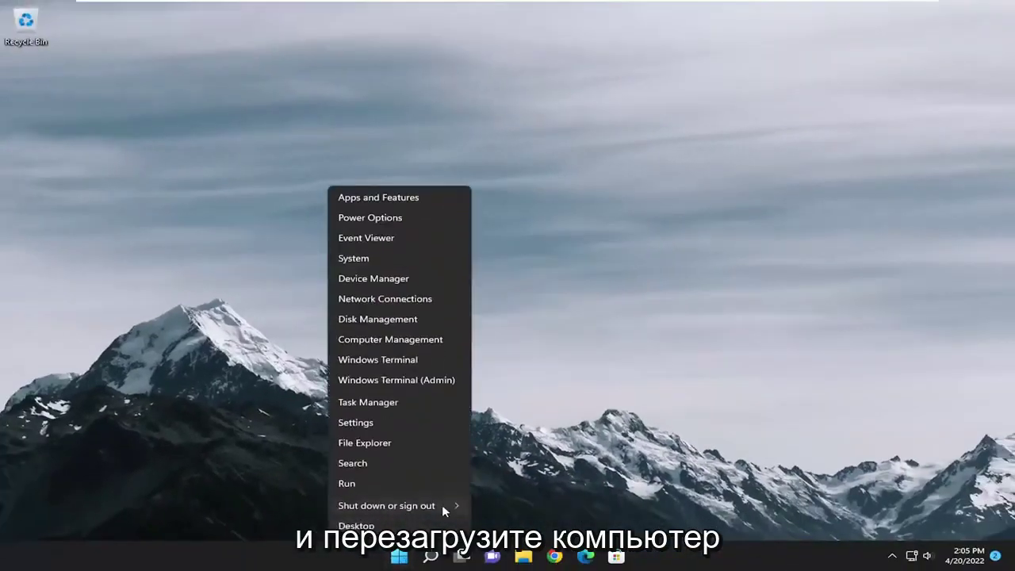
pyautogui.click(511, 526)
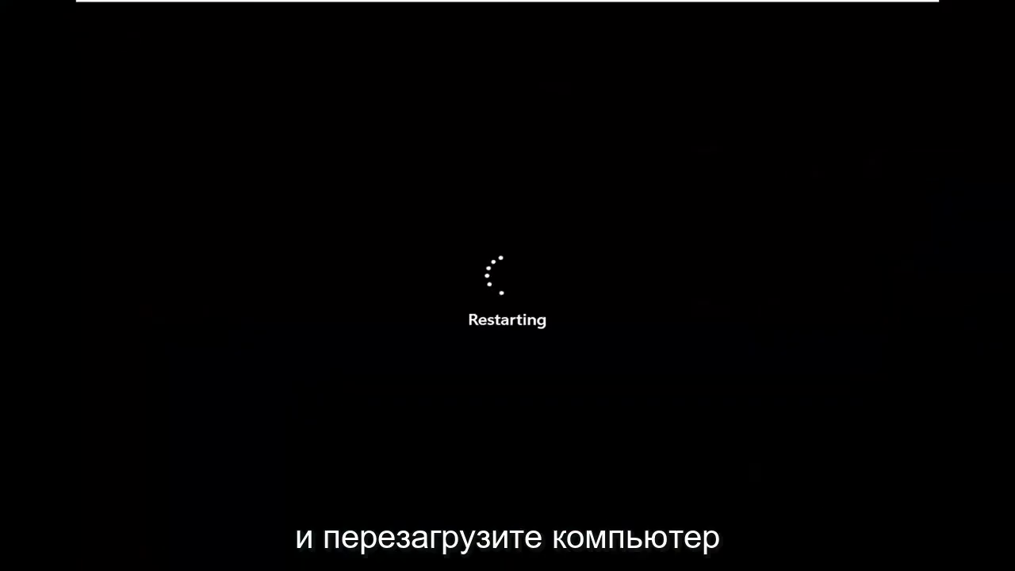